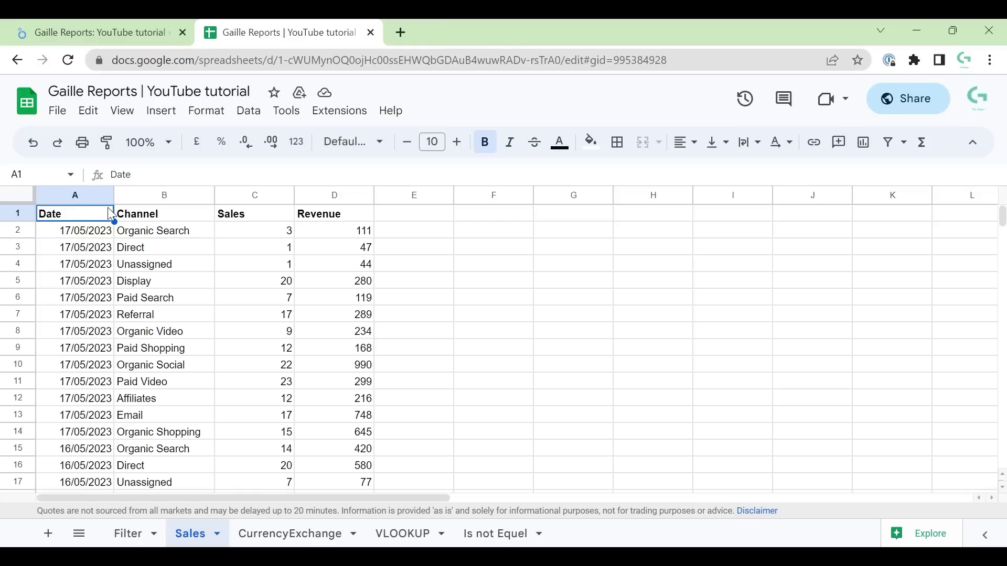
Select columns A through D (Date, Channel, Sales, Revenue) on the Sales sheet
drag(92, 194, 336, 212)
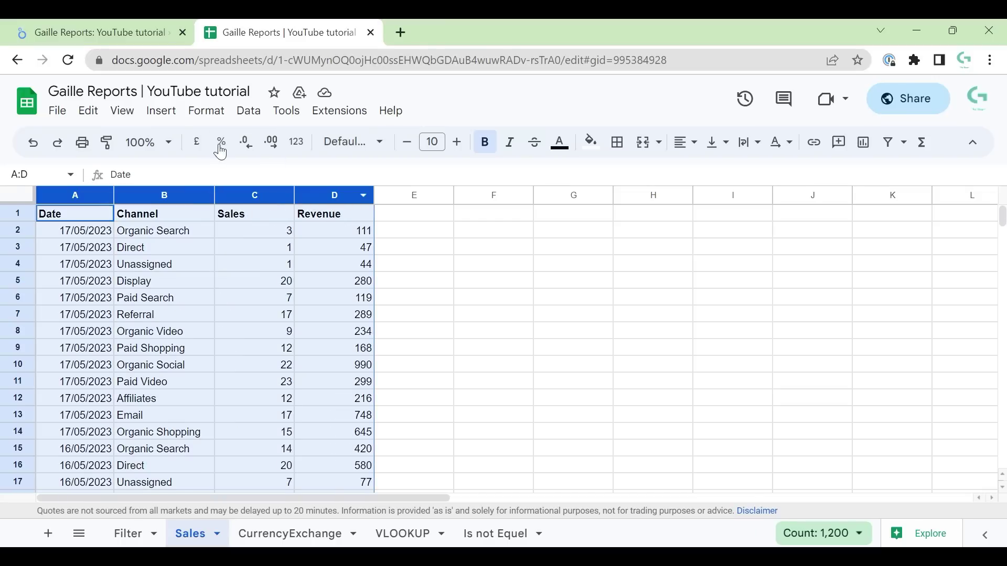
Insert a pivot table from Sales!A:D on a new sheet
click(161, 111)
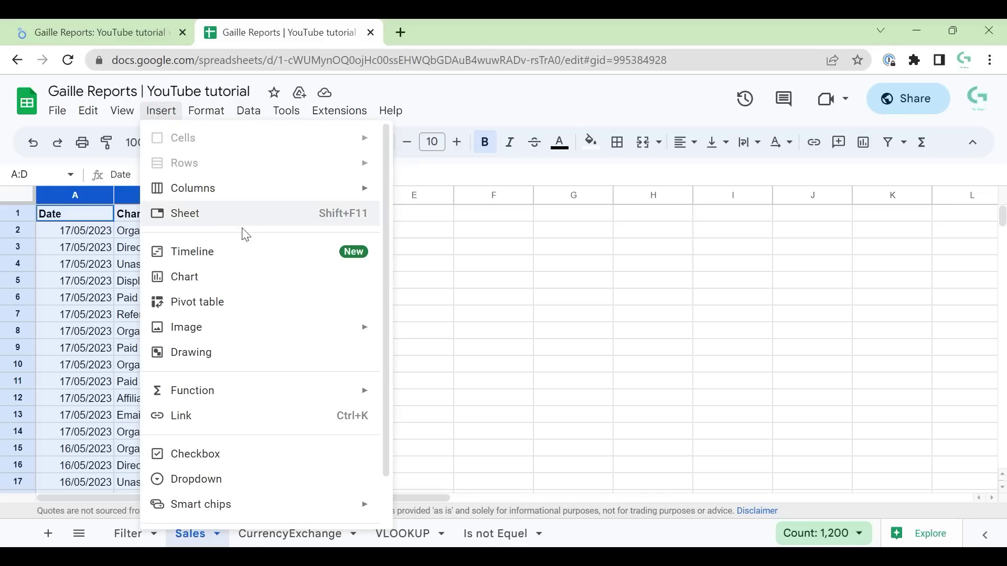
click(265, 314)
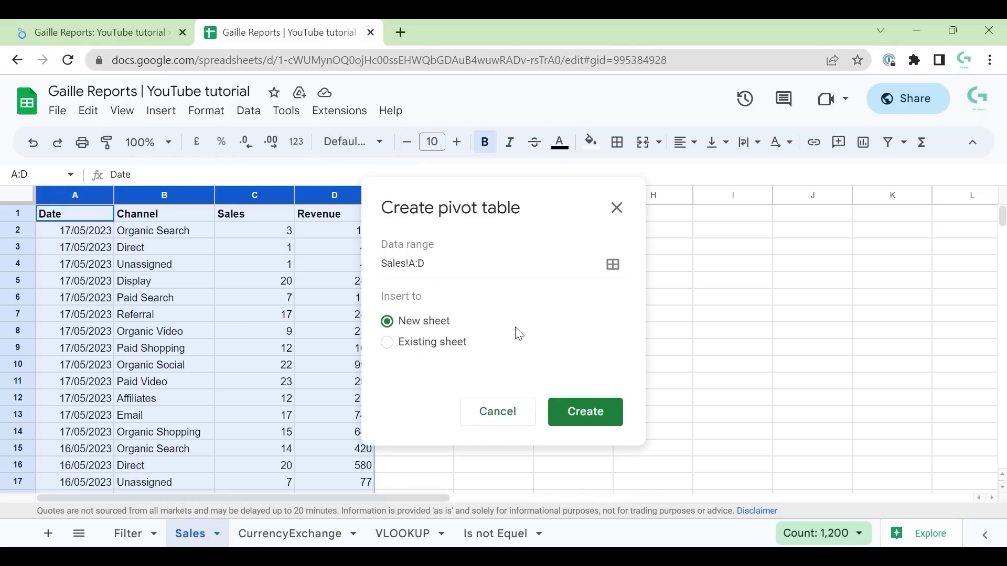
click(584, 414)
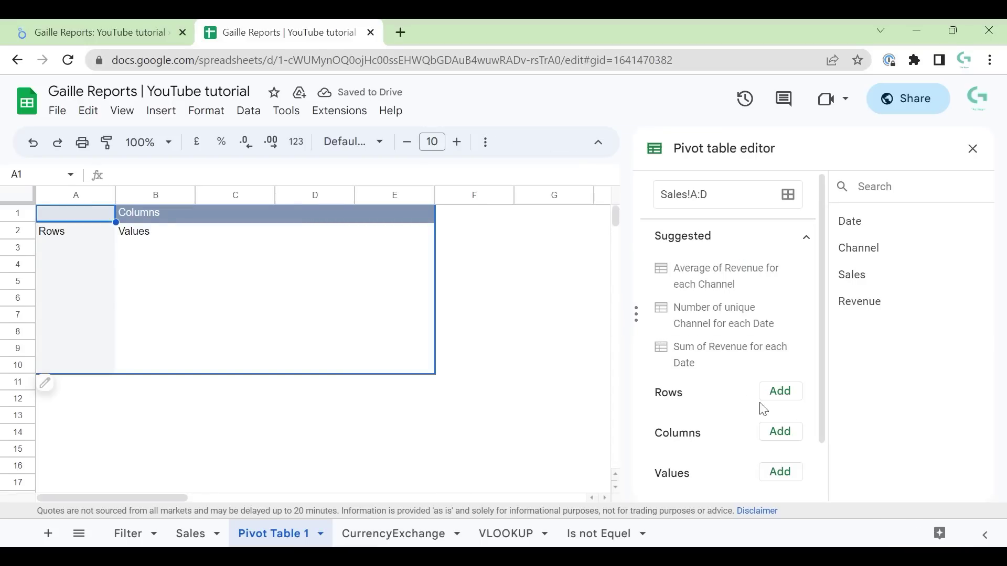
Group the pivot table rows by Channel
click(769, 400)
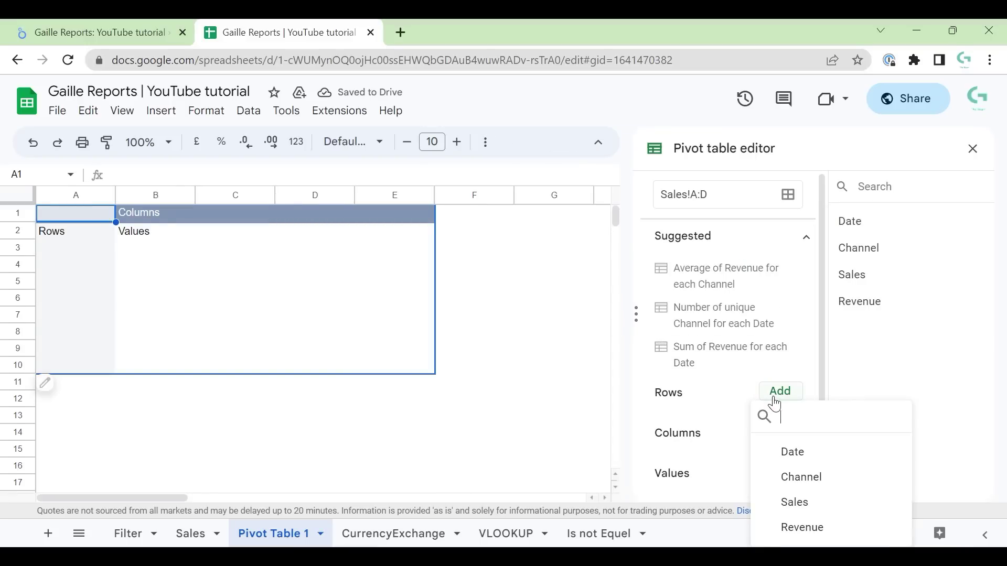
click(829, 492)
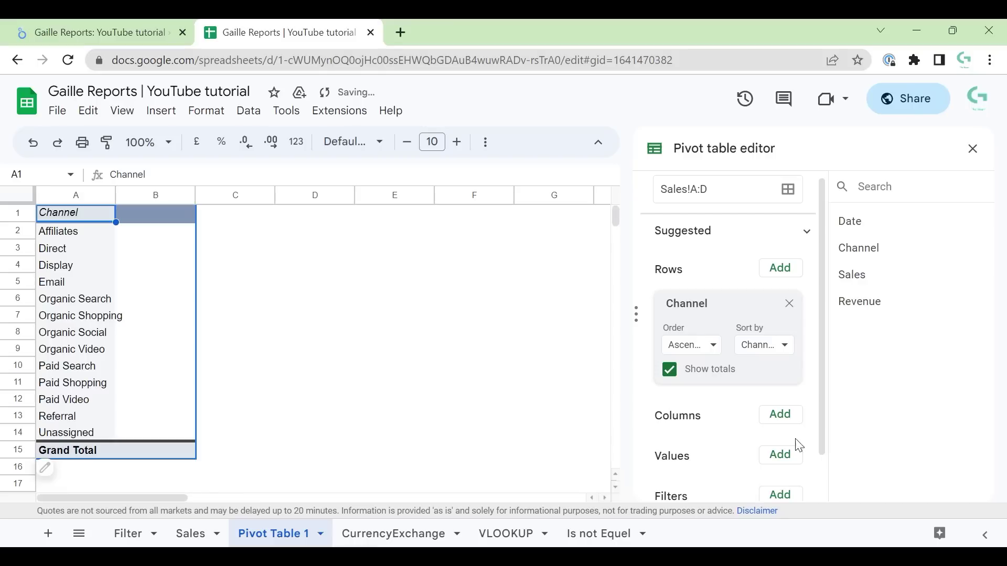
click(782, 418)
click(731, 422)
Add SUM of Sales and SUM of Revenue as values and widen column C
click(780, 456)
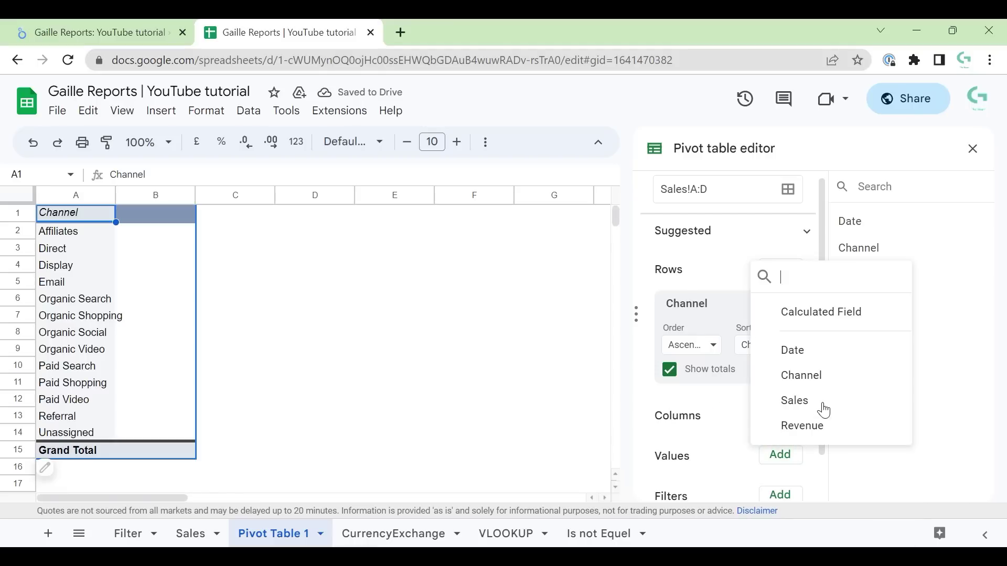
click(825, 406)
scroll(765, 451, down, 3)
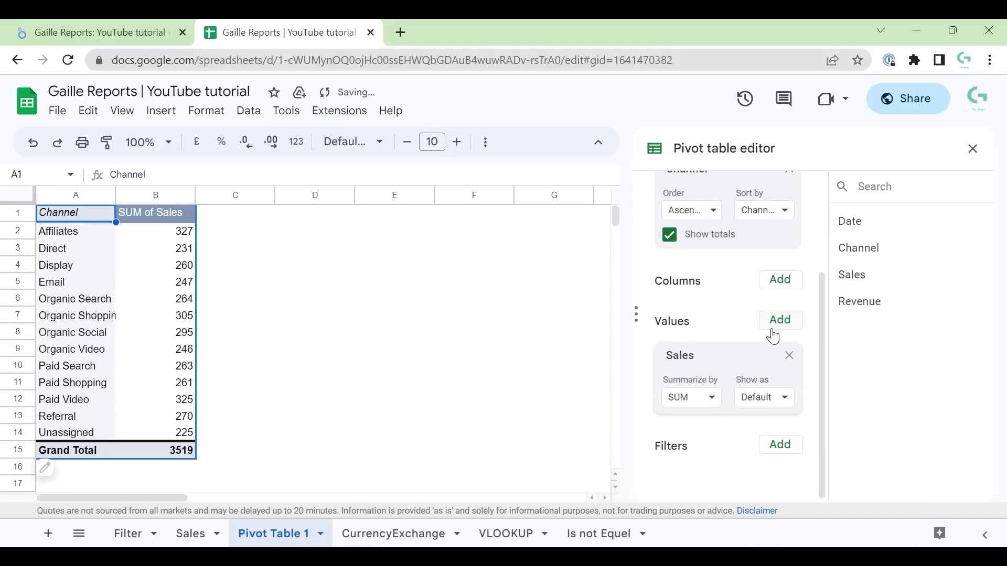
click(773, 333)
click(815, 491)
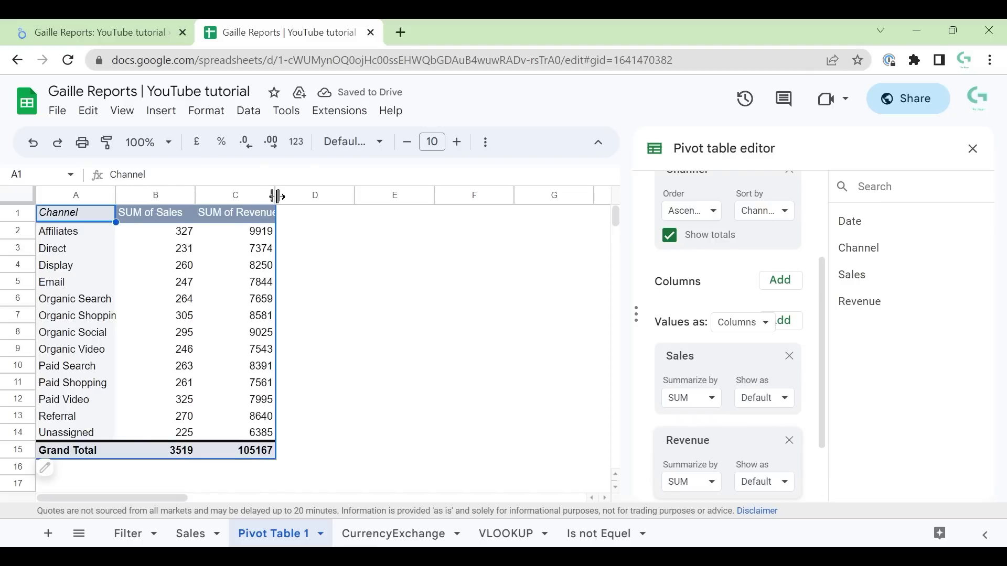
drag(276, 195, 292, 195)
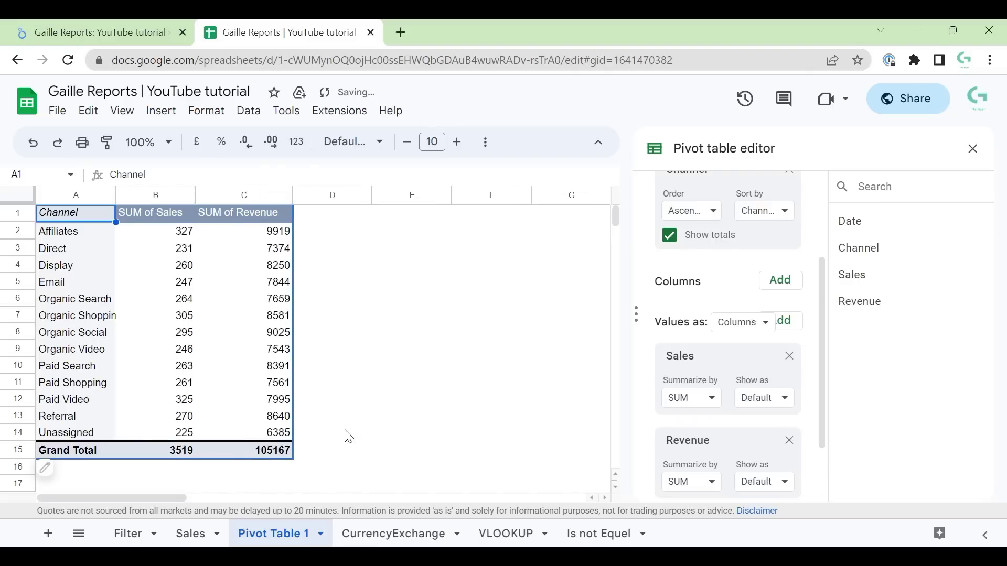
Enter a ROAS heading in D1 and =C2/B2 in D2, giving 30.33333333
click(338, 218)
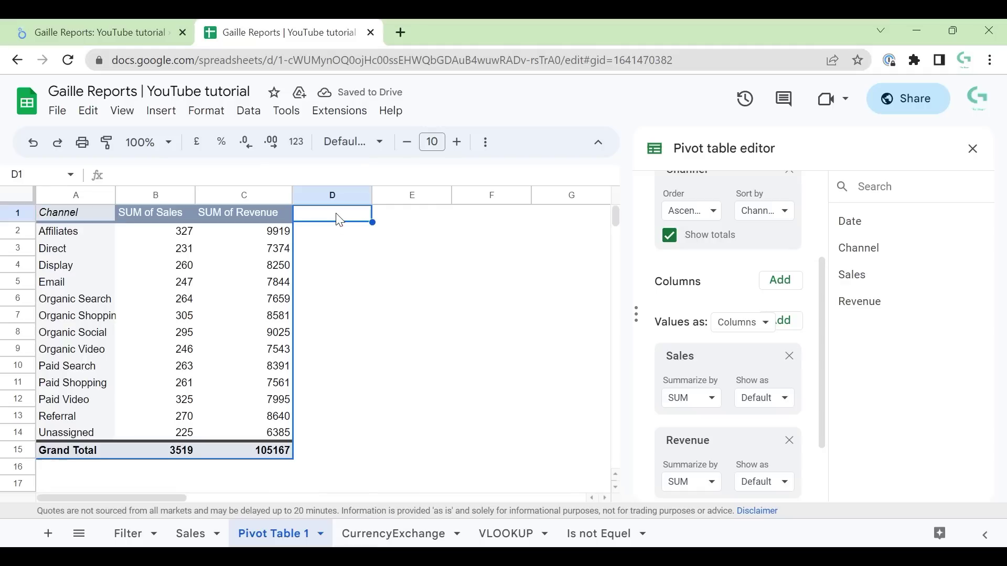
text(ROAS)
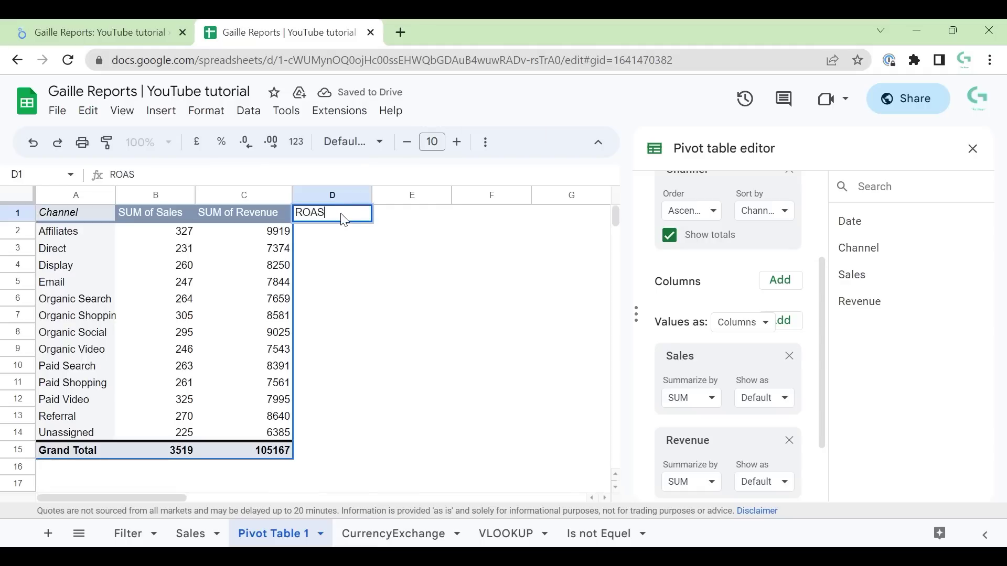
key(Return)
text(=)
key(Left)
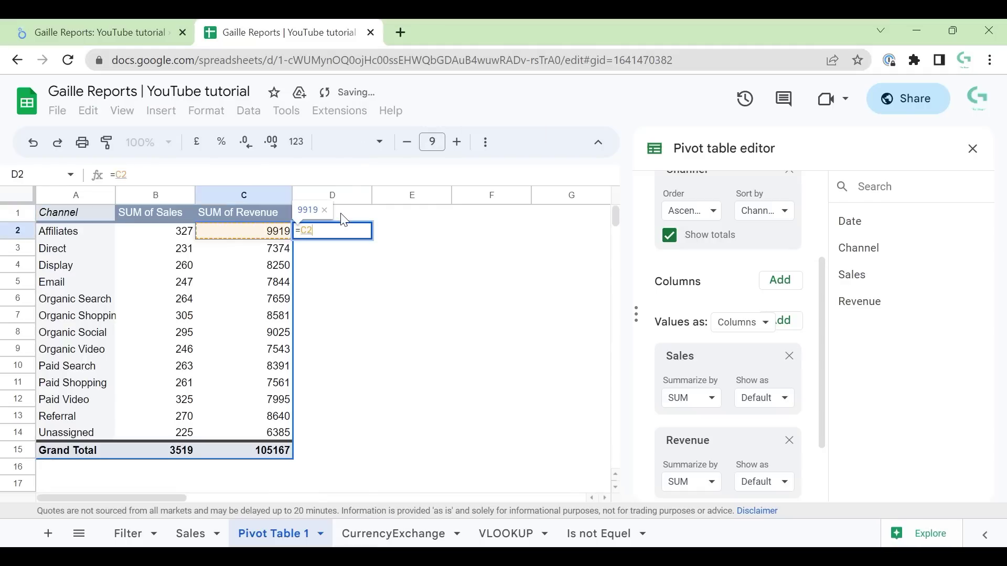
text(/)
key(Left)
key(Left)
key(Return)
key(Up)
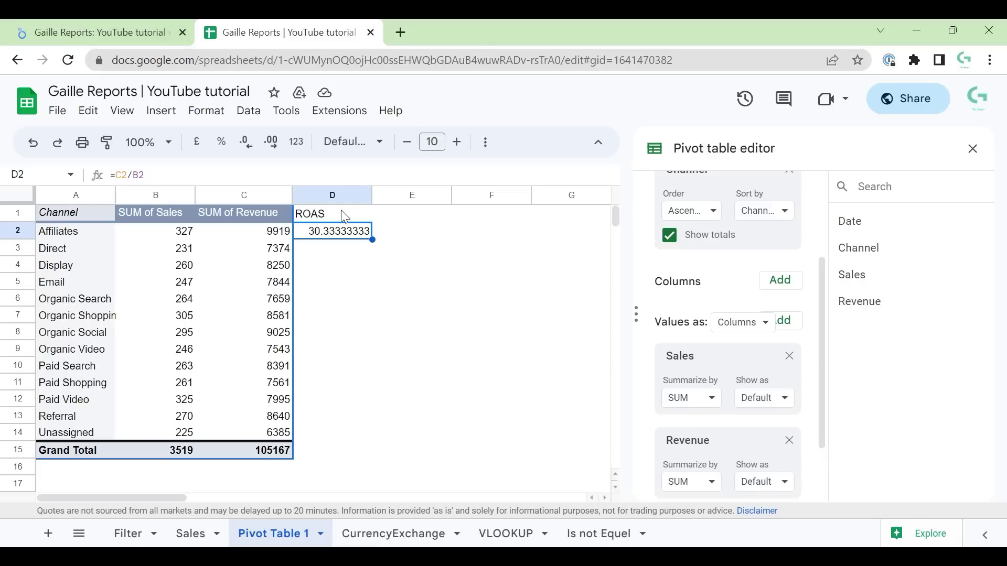
click(344, 216)
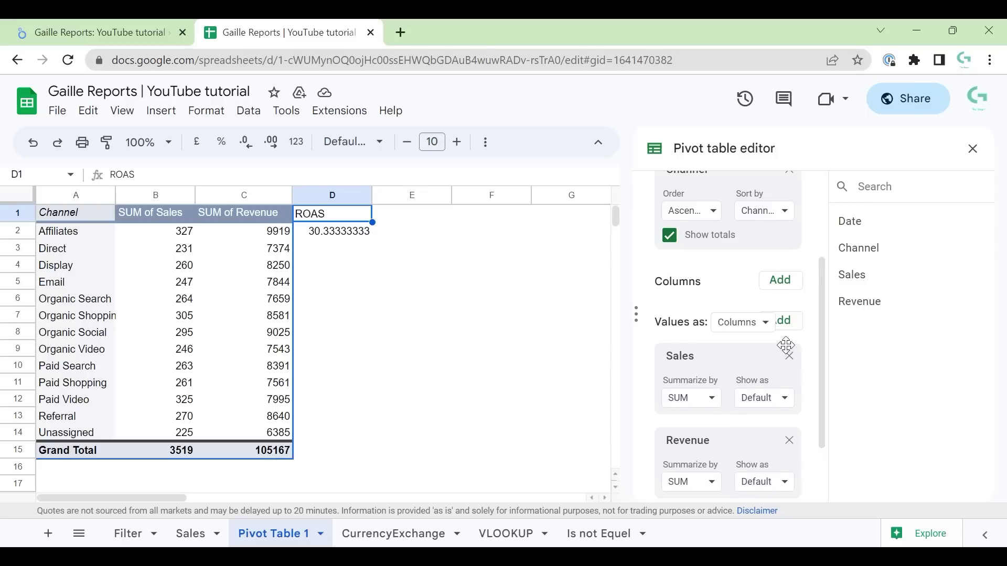
scroll(785, 348, down, 2)
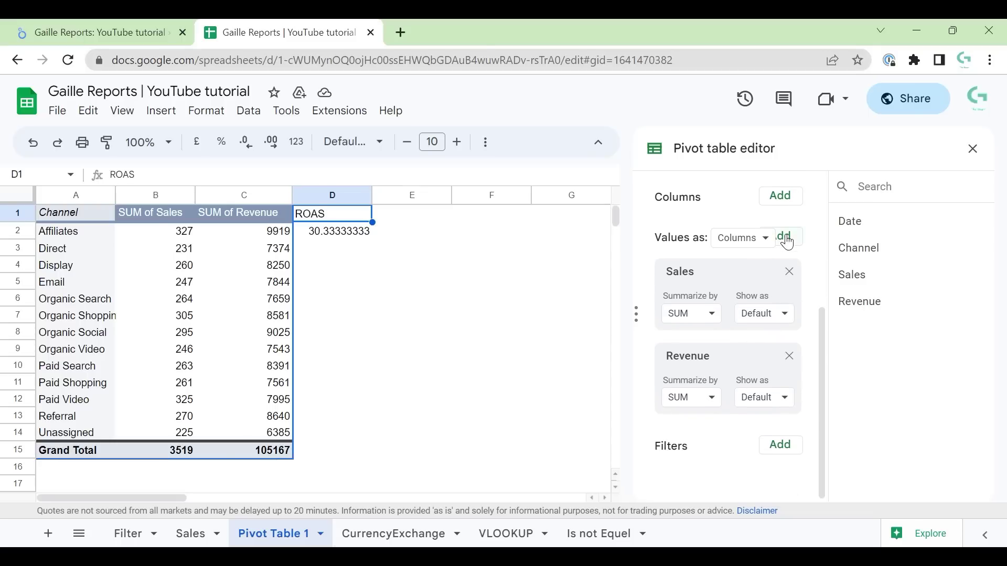
Clear the manual ROAS heading and formula from D1:D4
drag(303, 217, 313, 268)
key(Delete)
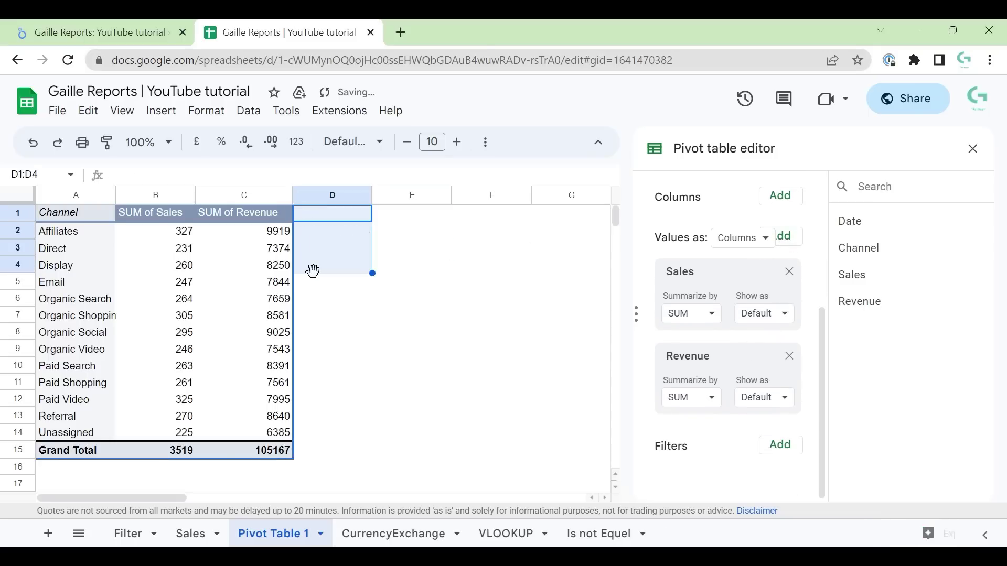
click(413, 297)
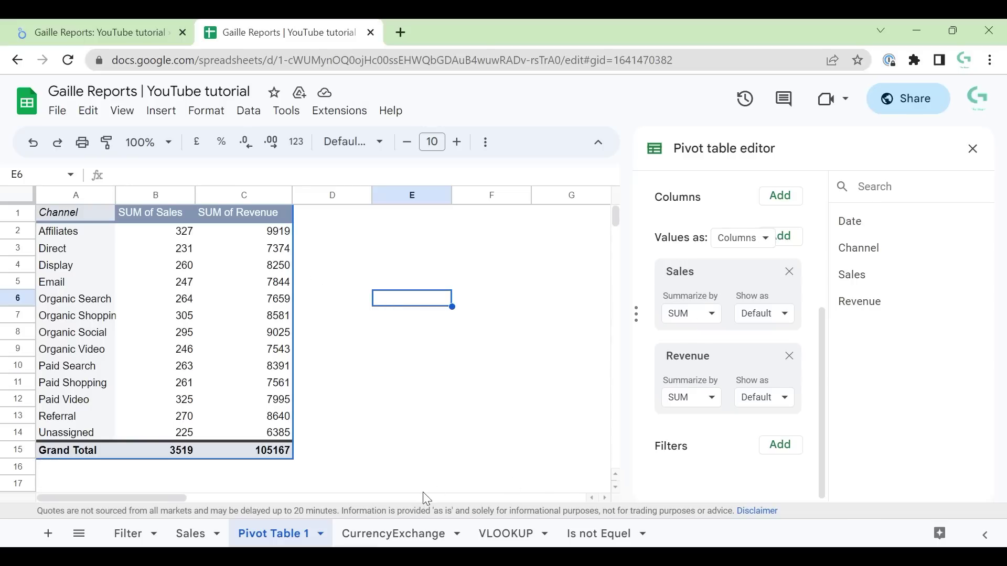
Add a calculated field to the pivot values and clear its default 0 formula
click(784, 237)
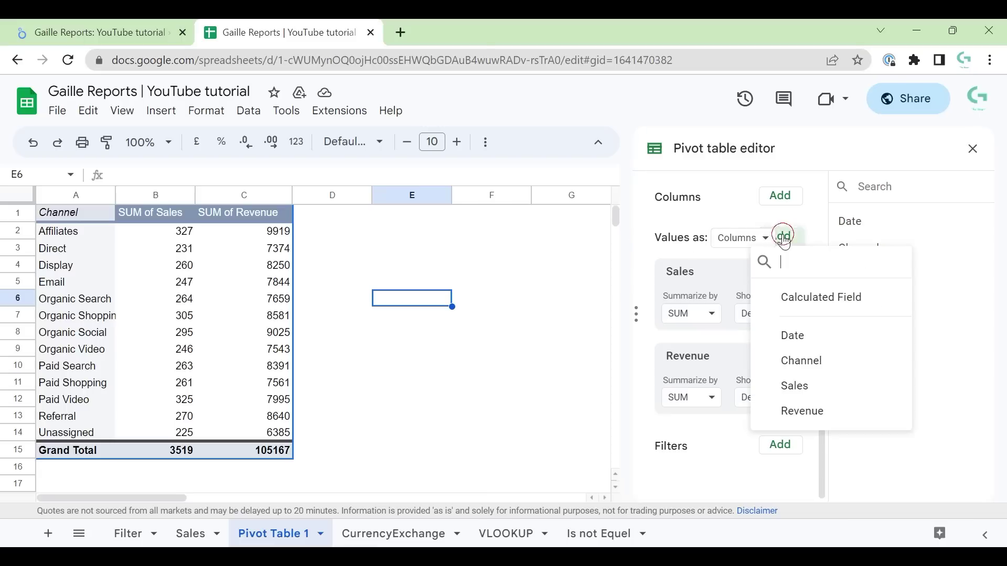
click(828, 299)
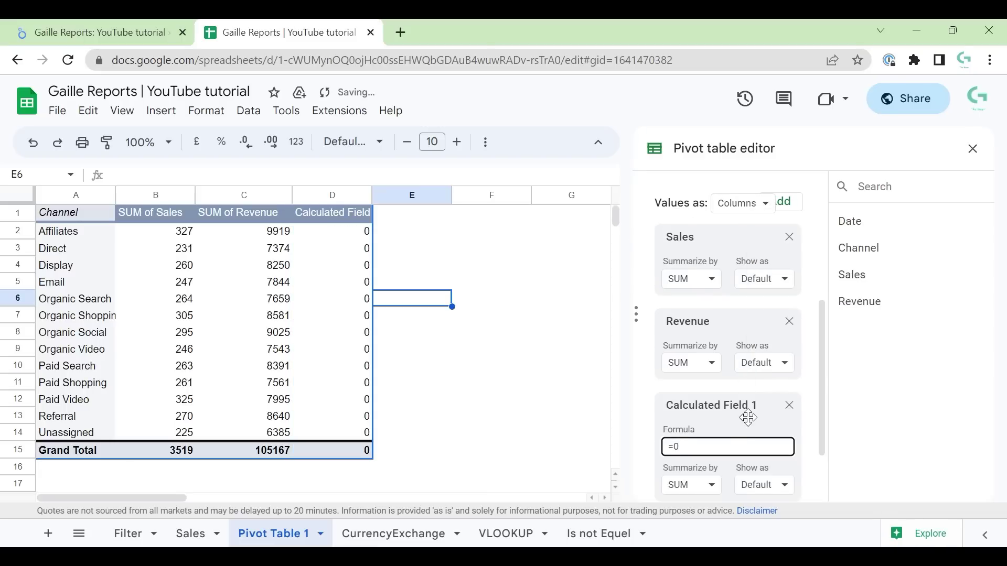
key(BackSpace)
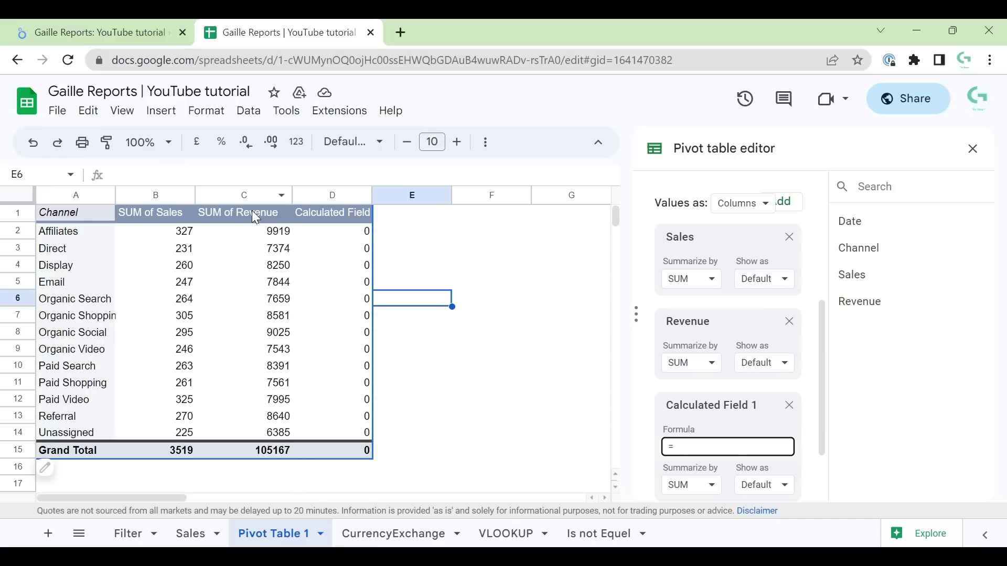
key(Return)
Type the calculated field formula =Revenue / Sales
click(750, 452)
text(Revenju)
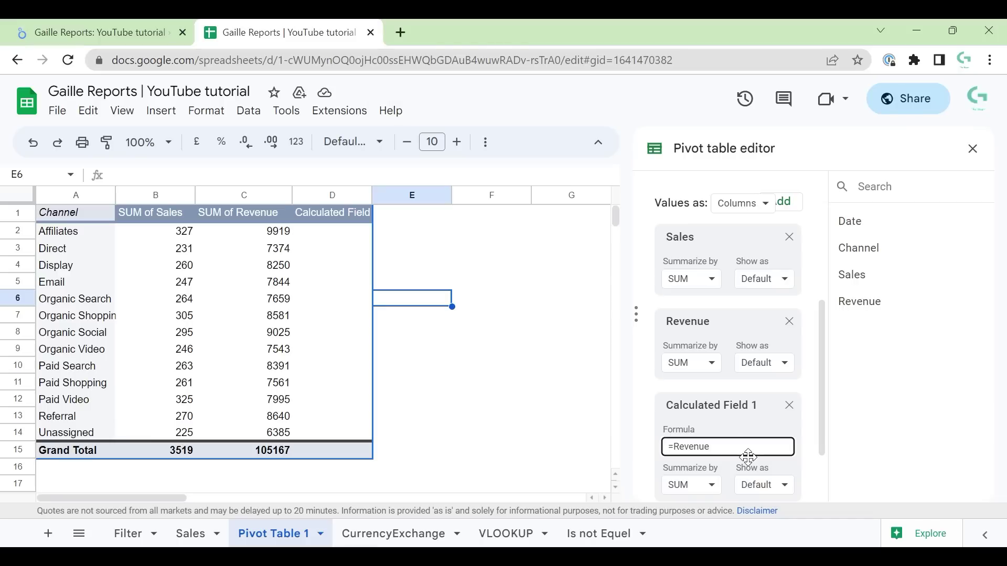
key(Return)
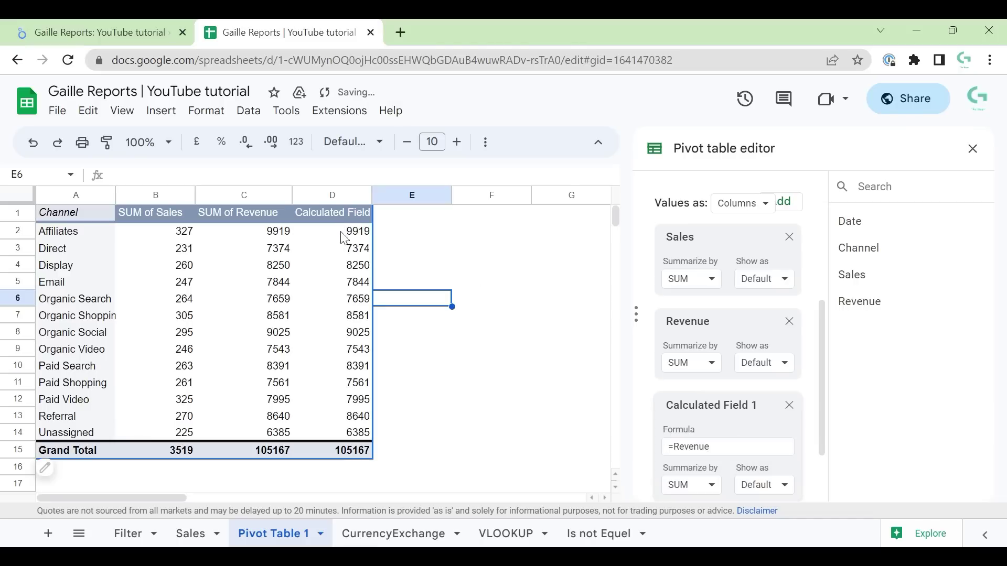
click(717, 447)
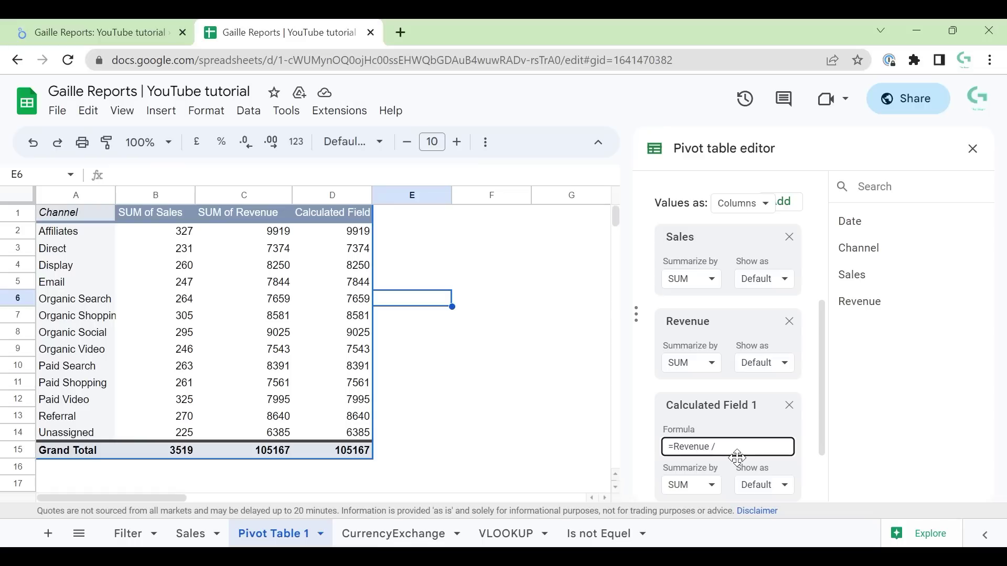
key(Return)
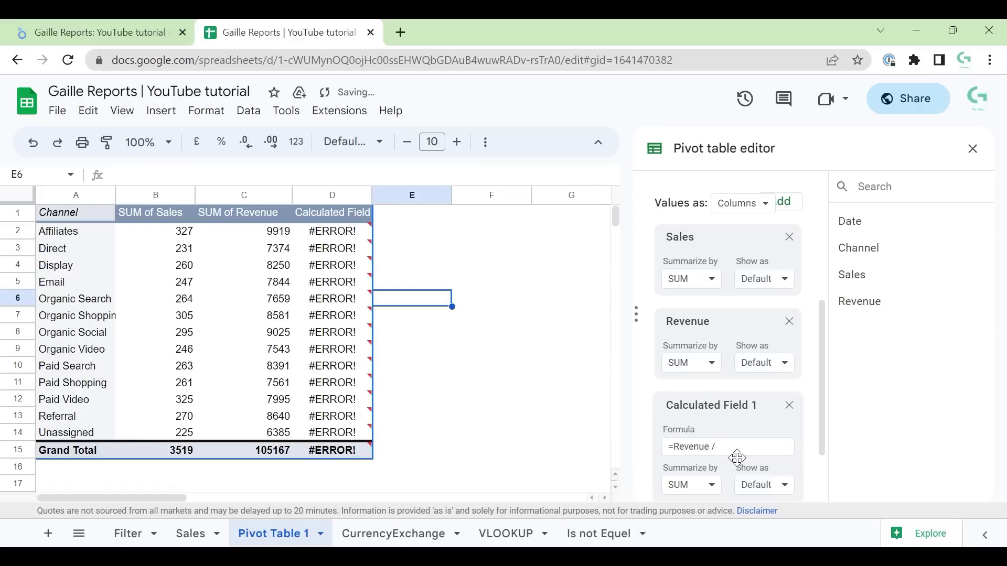
click(736, 452)
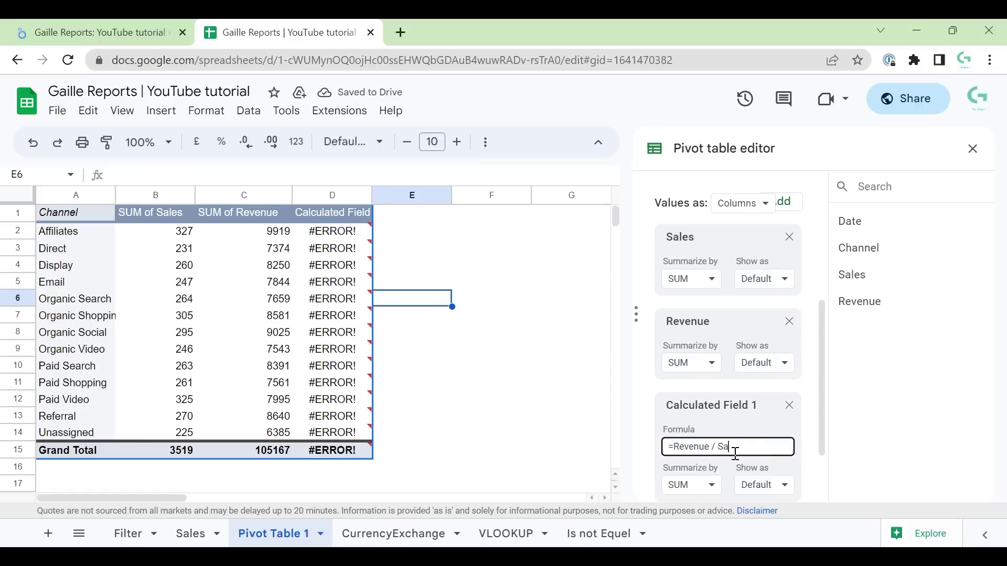
Apply the =Revenue / Sales formula and rename the Calculated Field header to ROAS
click(597, 434)
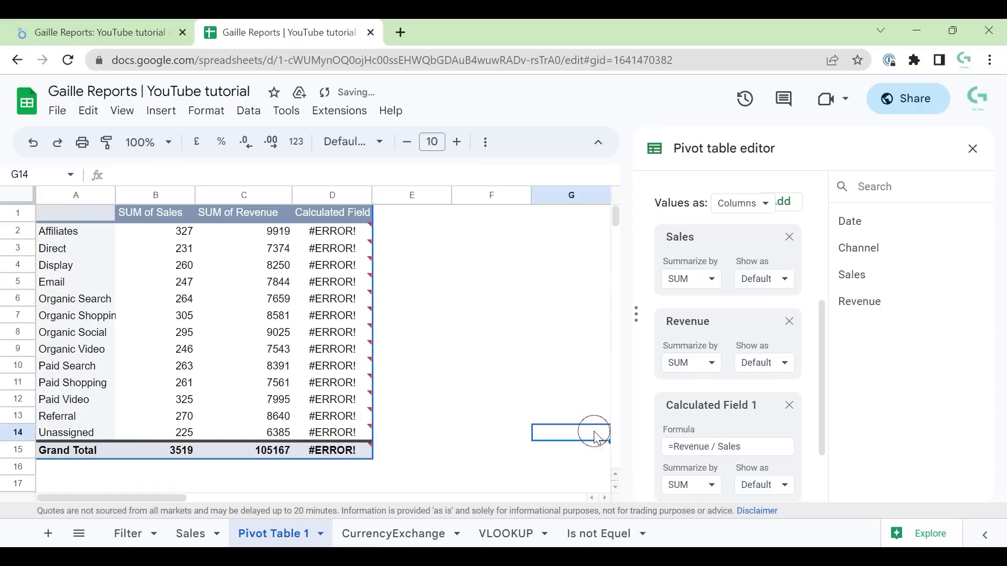
click(336, 213)
drag(110, 175, 198, 173)
text(ROS)
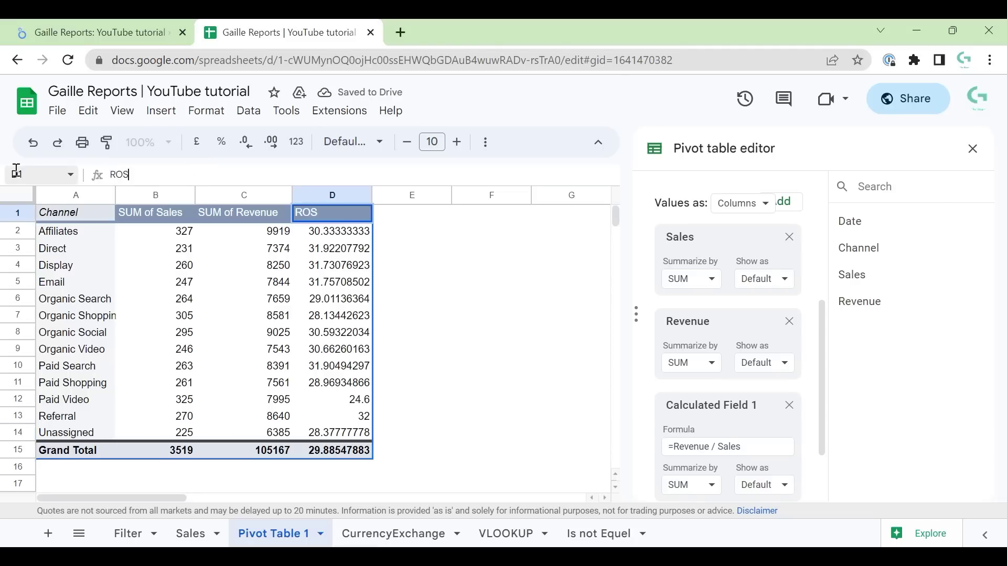
text(AS)
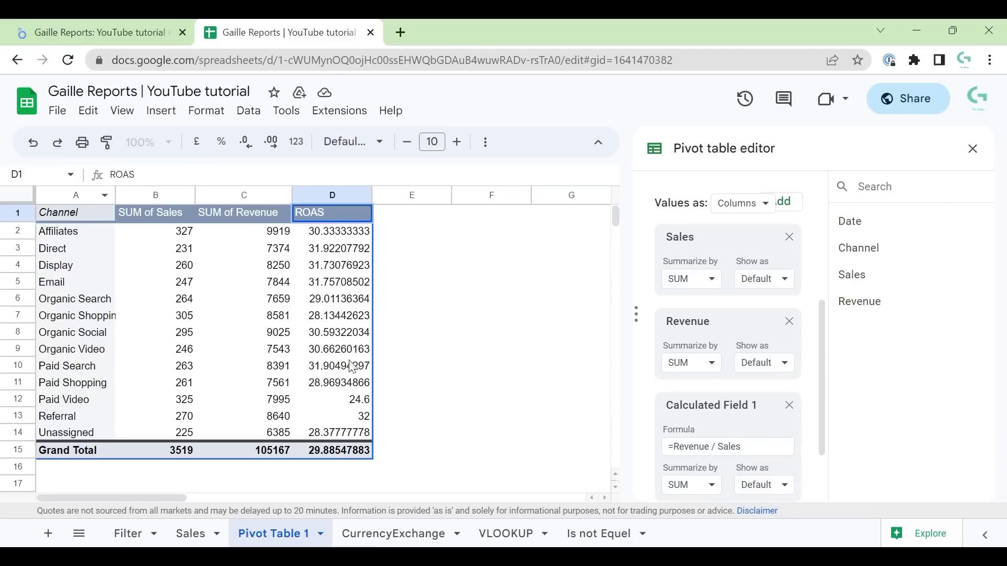
click(414, 332)
Round the ROAS column to two decimals (30.33) and narrow column D
click(332, 195)
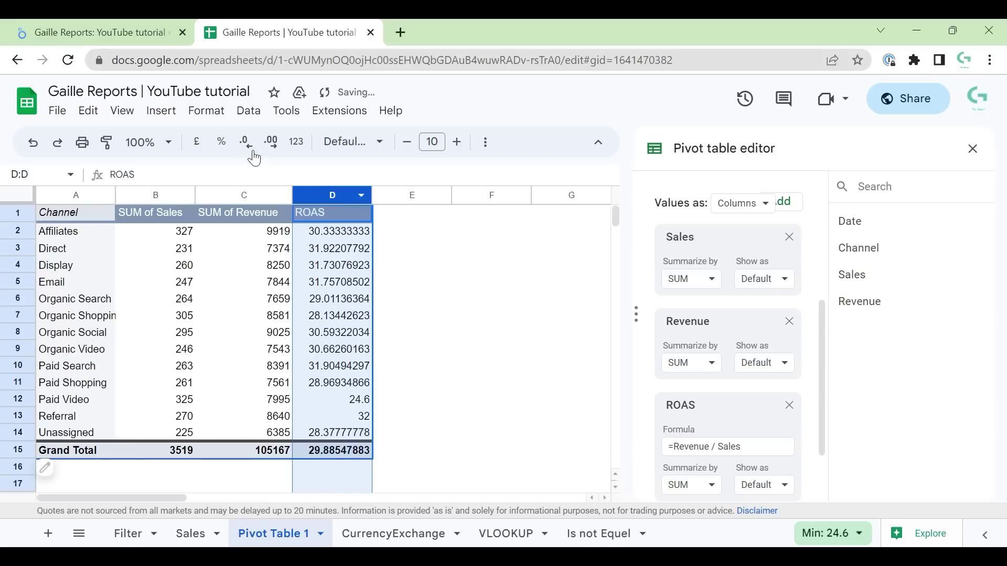
click(246, 142)
click(245, 142)
click(245, 142)
click(245, 142)
click(246, 142)
click(245, 142)
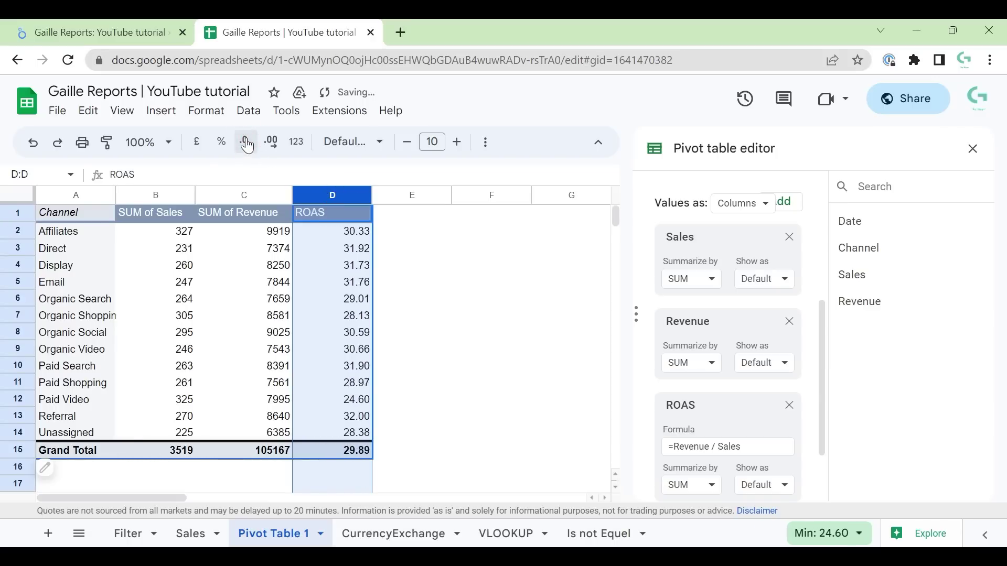
click(428, 249)
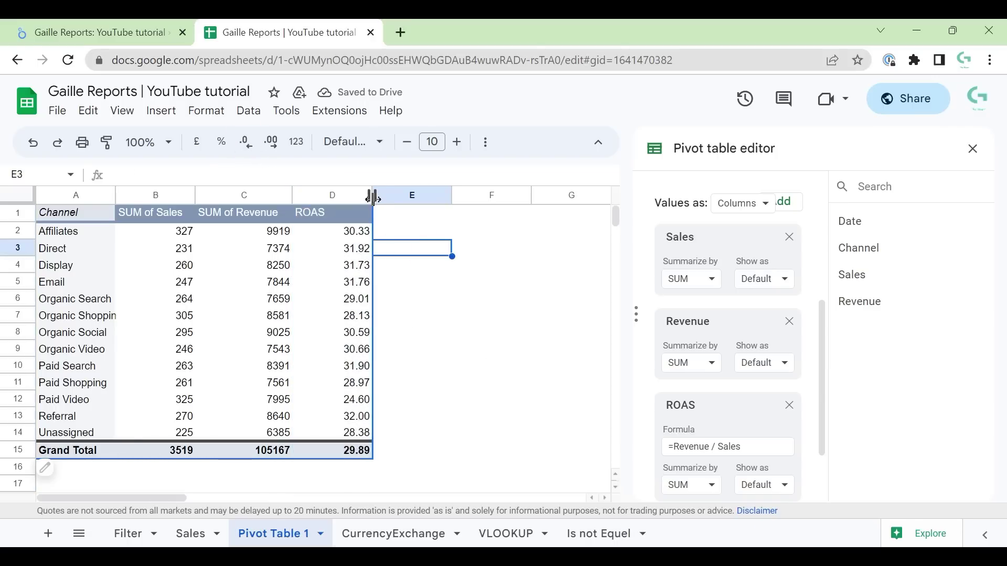
drag(372, 195, 347, 196)
click(328, 232)
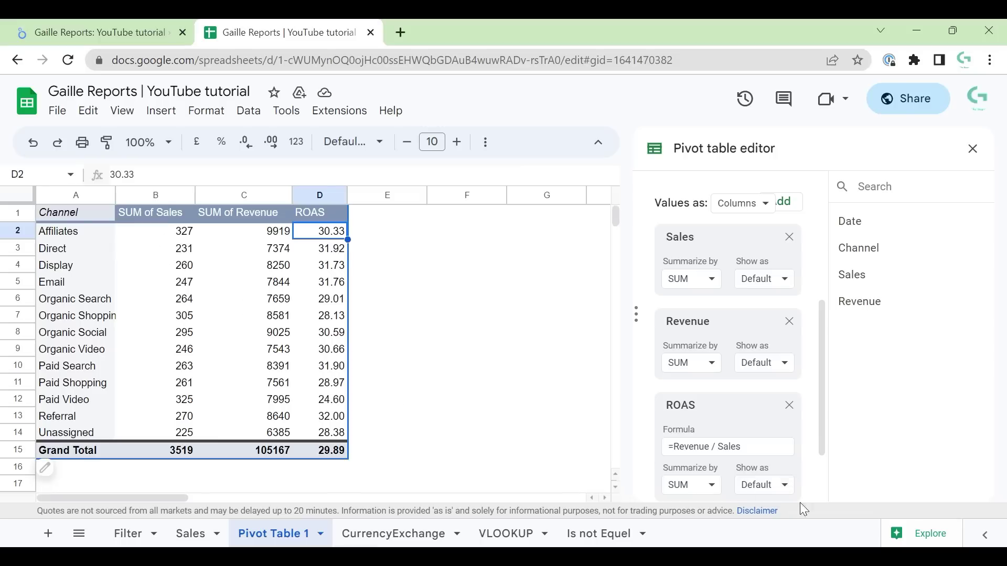
Change the ROAS field formula to =iferror( Revenue / Sales)
click(763, 451)
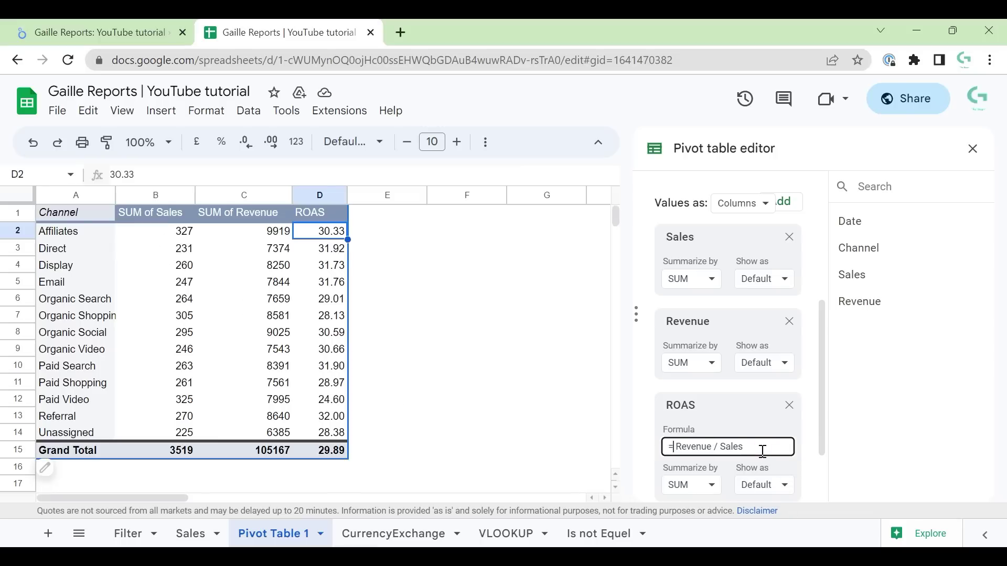
text(ife)
key(BackSpace)
key(BackSpace)
key(BackSpace)
text(i)
key(Return)
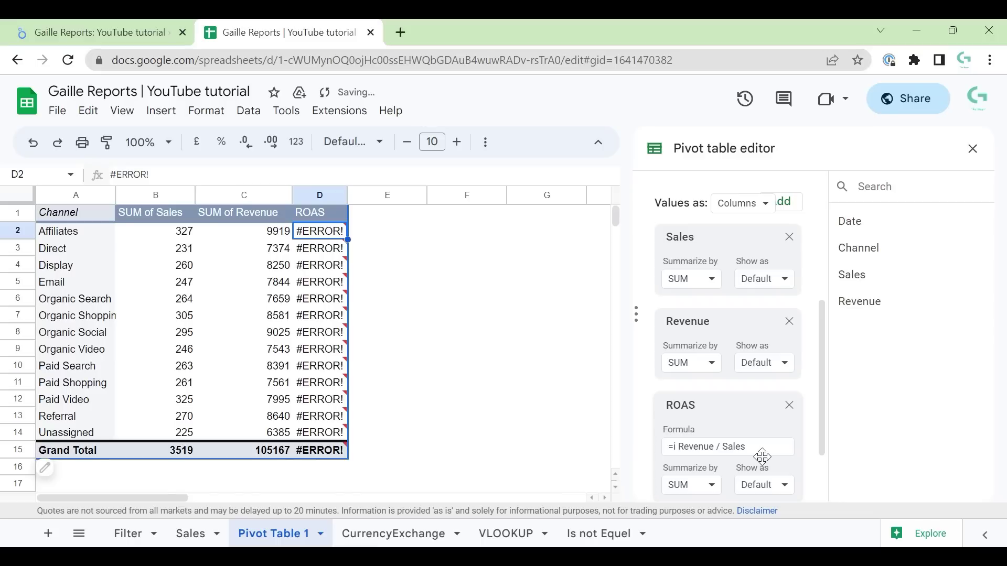
click(677, 447)
text(ferror()
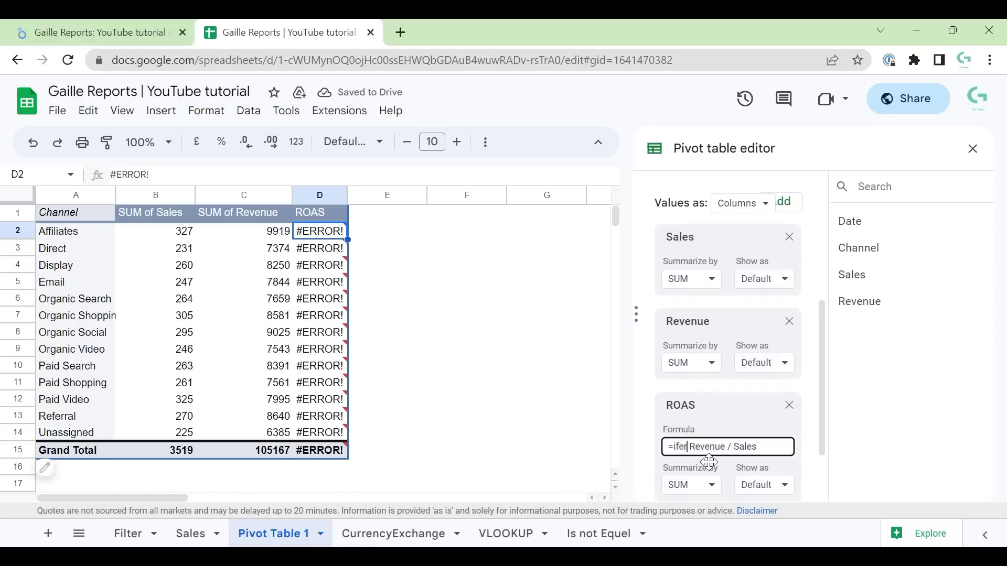
key(End)
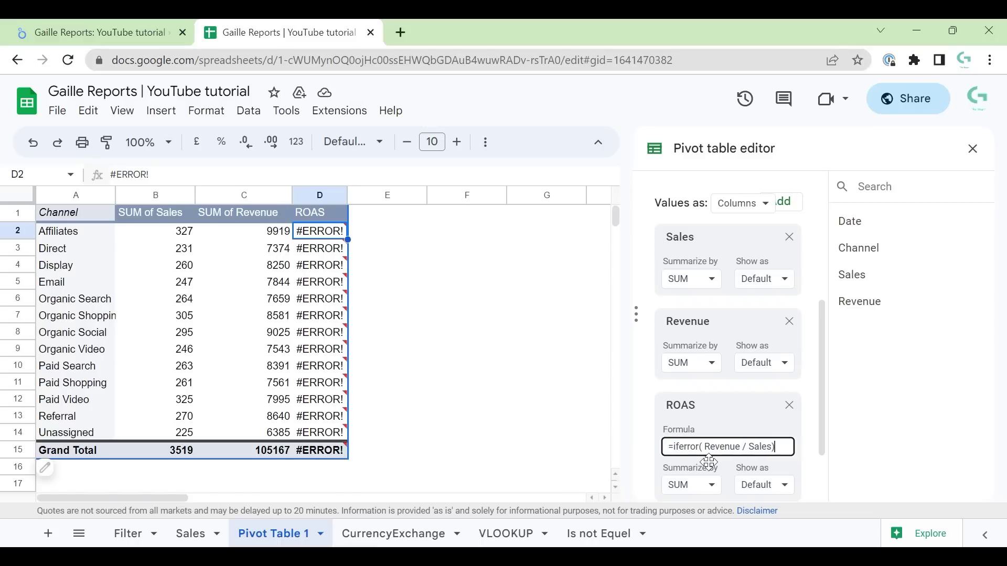
key(Return)
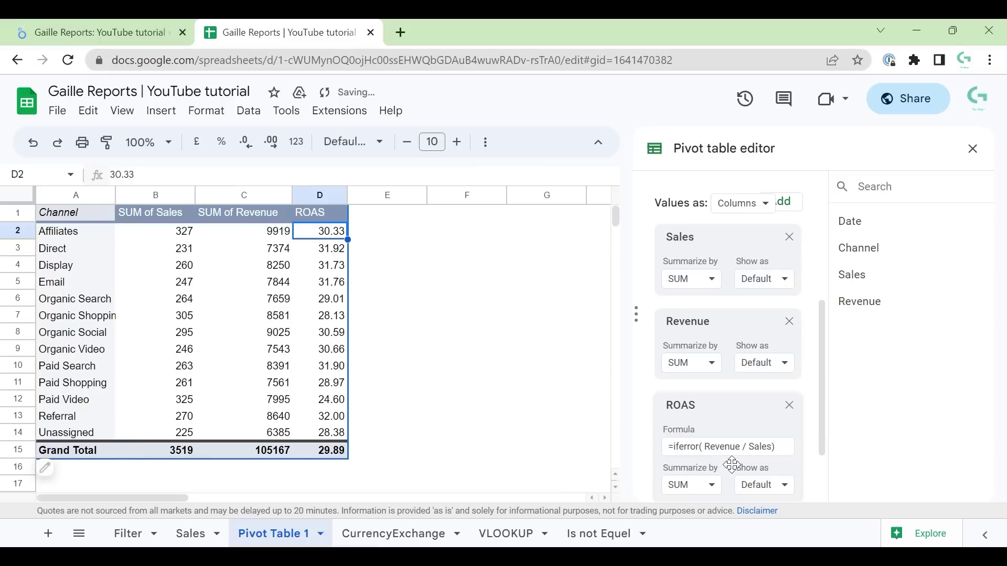
click(583, 355)
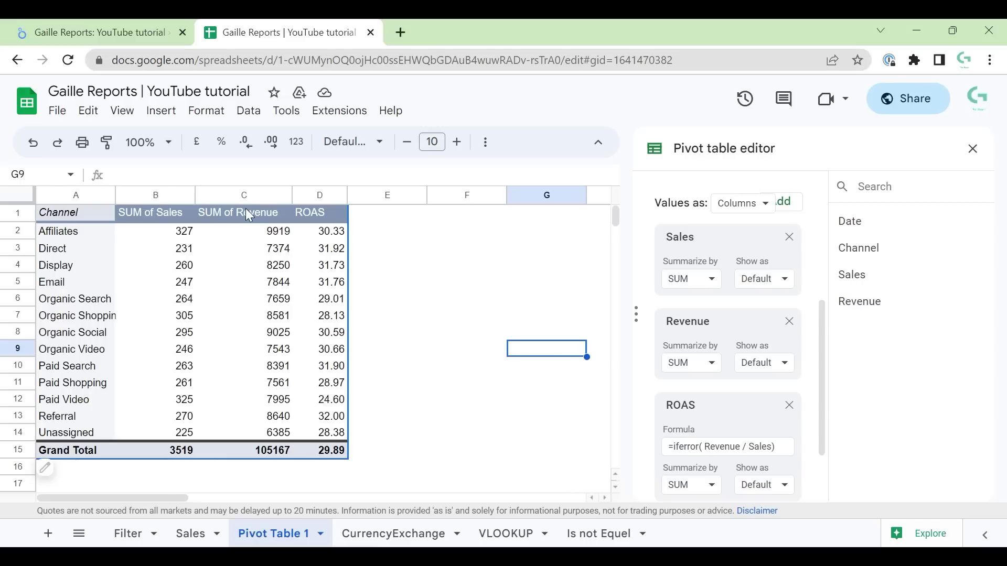
On the Sales sheet, change the C1 heading from Sales to Daily Sales
click(146, 210)
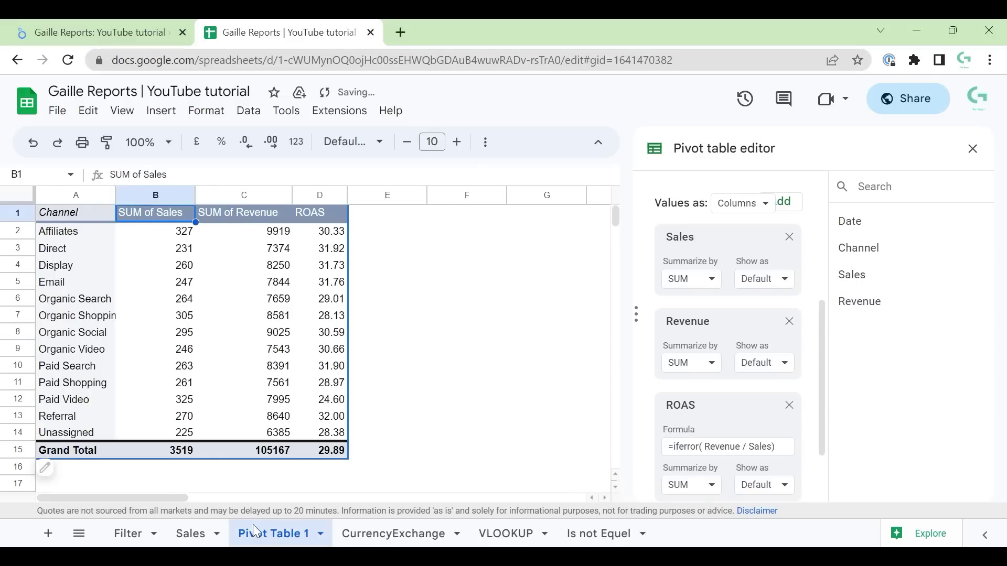
click(190, 533)
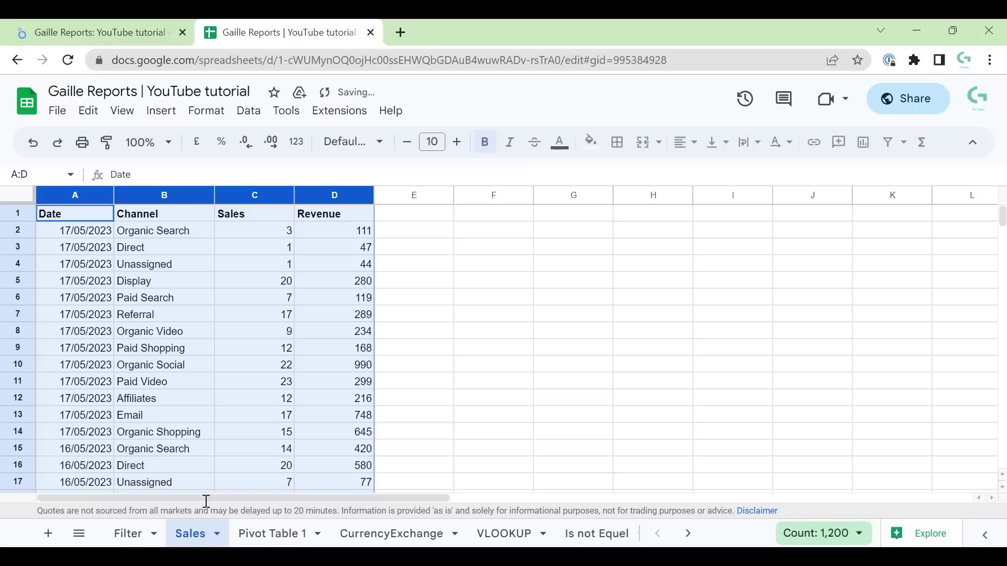
click(262, 218)
double_click(262, 219)
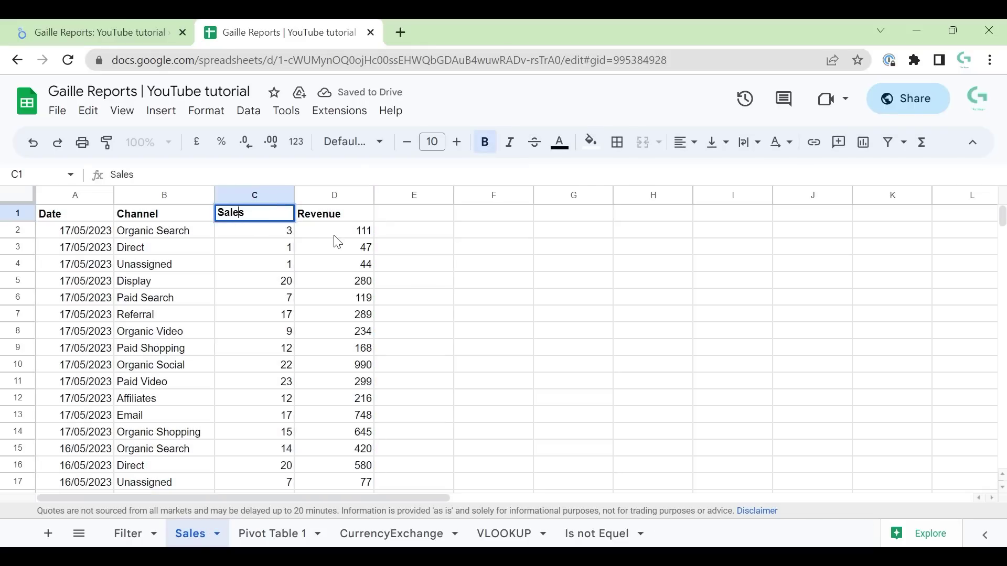
key(Home)
text(Dauly)
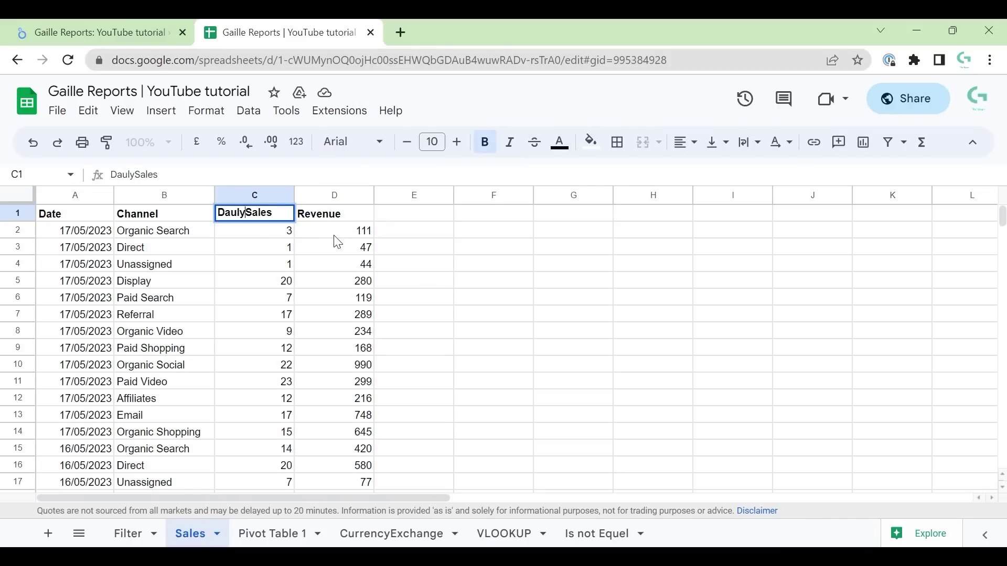
key(BackSpace)
key(BackSpace)
key(BackSpace)
text(ily)
key(Return)
key(Up)
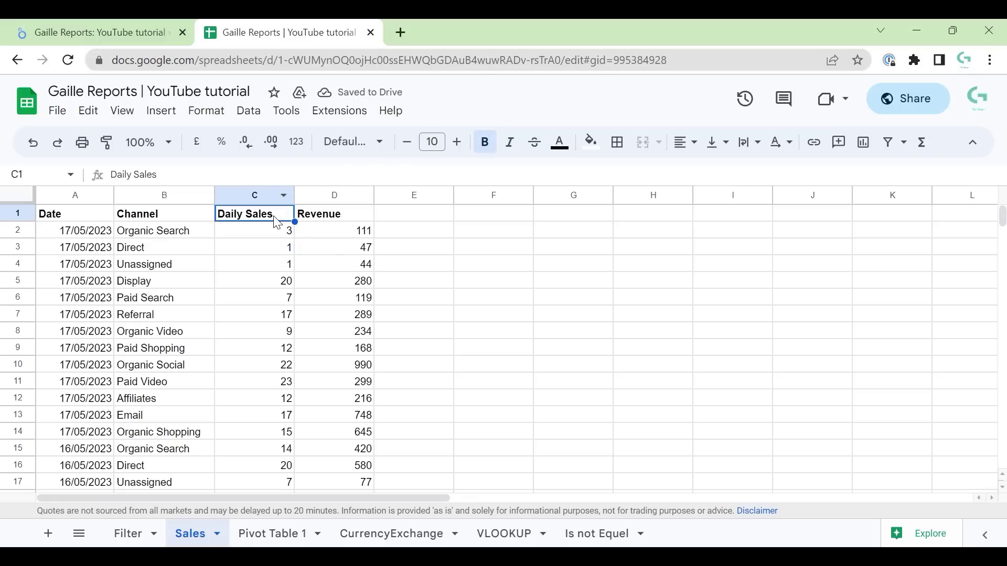
Back on Pivot Table 1, inspect the ROAS formula and copy its 'Daily Sales' reference
click(264, 533)
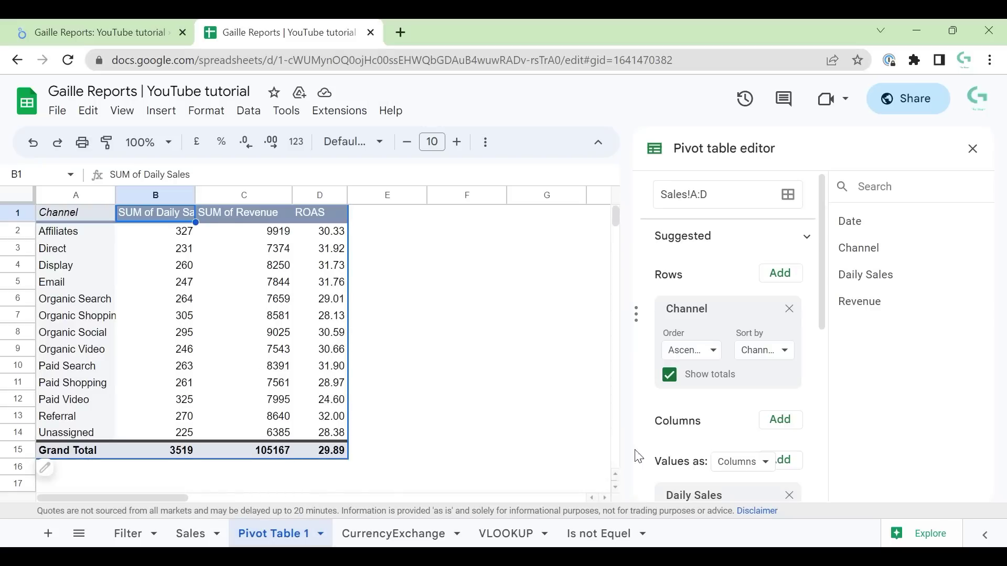
scroll(734, 456, down, 2)
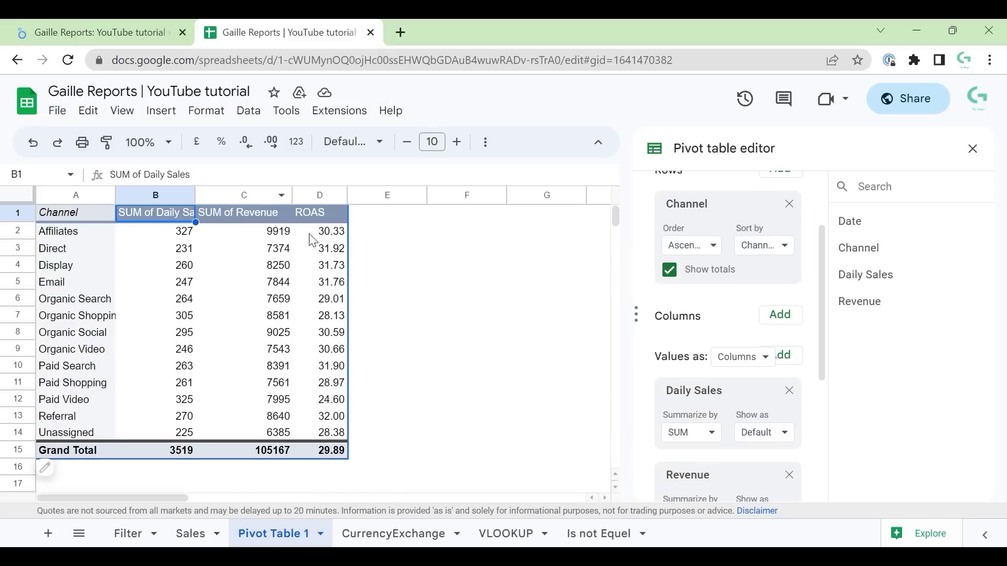
click(320, 248)
scroll(739, 425, down, 4)
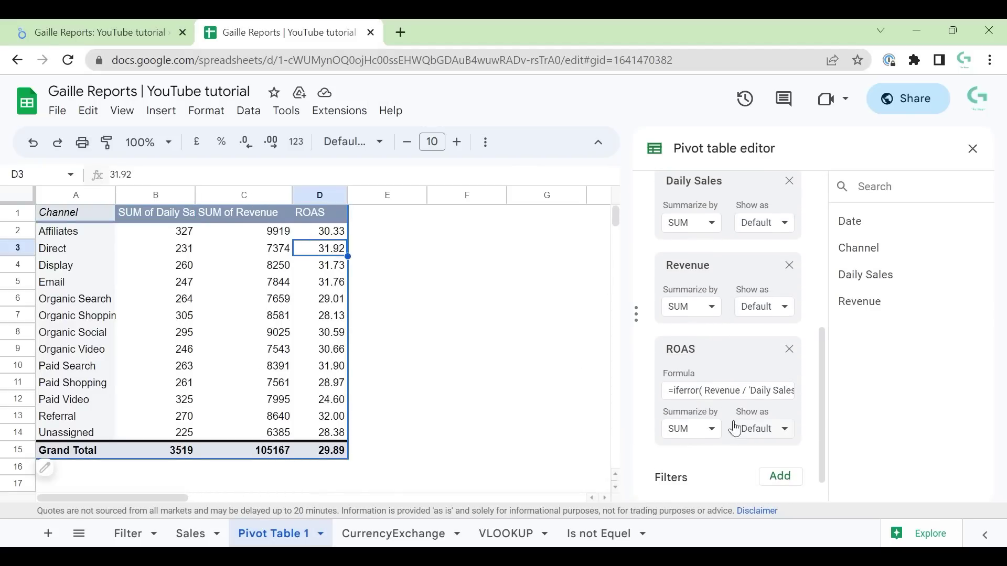
click(736, 391)
key(Right)
key(Right)
key(Right)
key(Right)
key(Right)
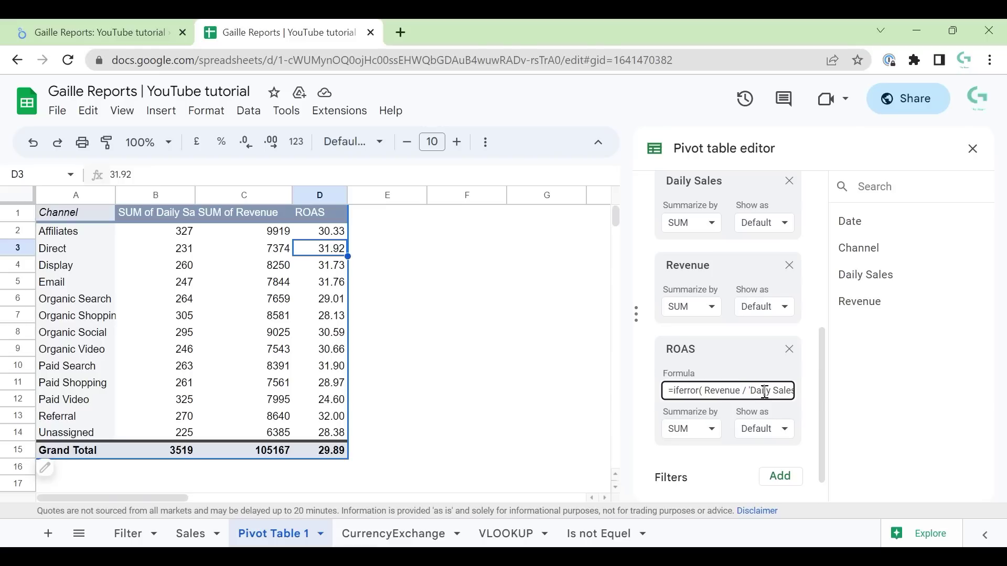
key(Right)
key(Right)
key(Right)
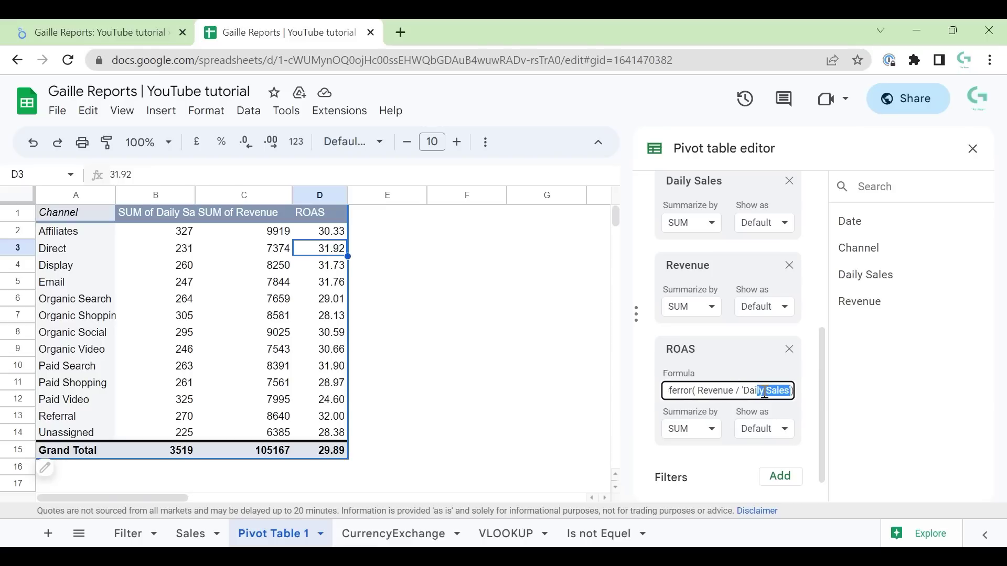
key(shift+Left)
key(shift+Left)
key(shift+Left)
key(shift+Left)
key(ctrl+c)
Paste the 'Daily Sales' reference into E2 and enlarge its font size
click(396, 229)
key(ctrl+v)
click(441, 276)
click(411, 231)
click(459, 143)
click(460, 143)
click(430, 234)
click(415, 234)
click(485, 142)
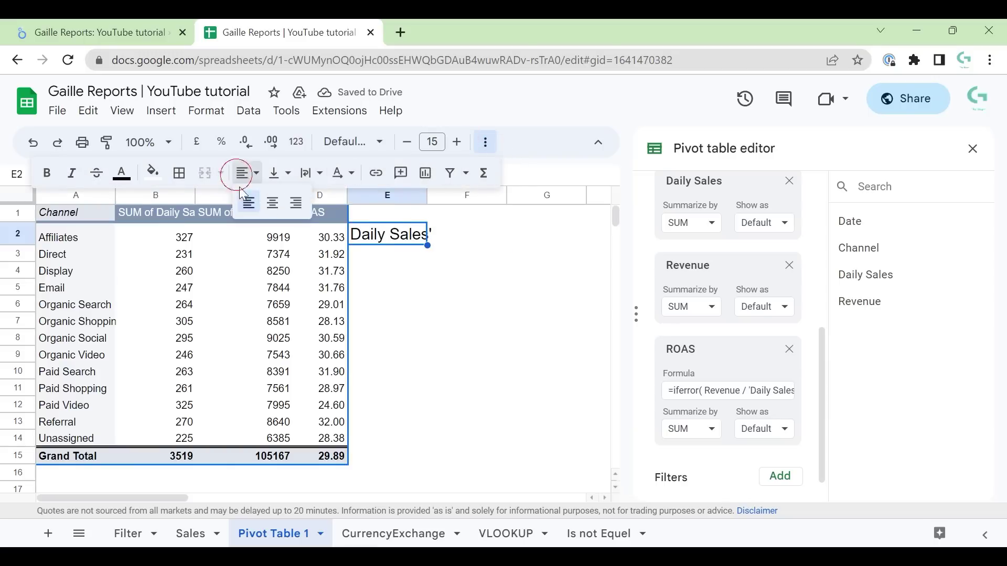
click(462, 286)
Show the quoted 'Daily Sales' text in E2, then clear the cell
double_click(380, 233)
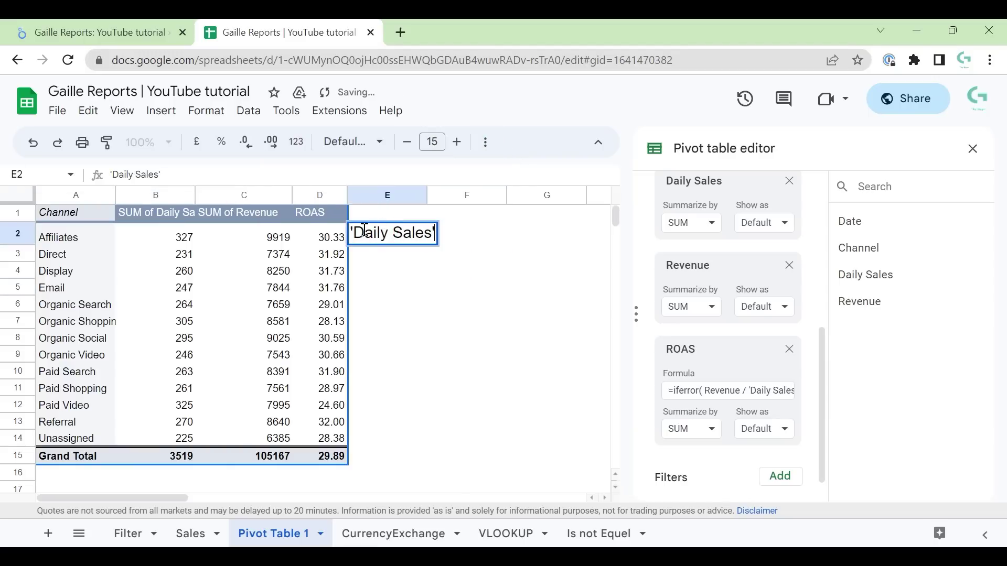
click(361, 232)
key(Escape)
key(Delete)
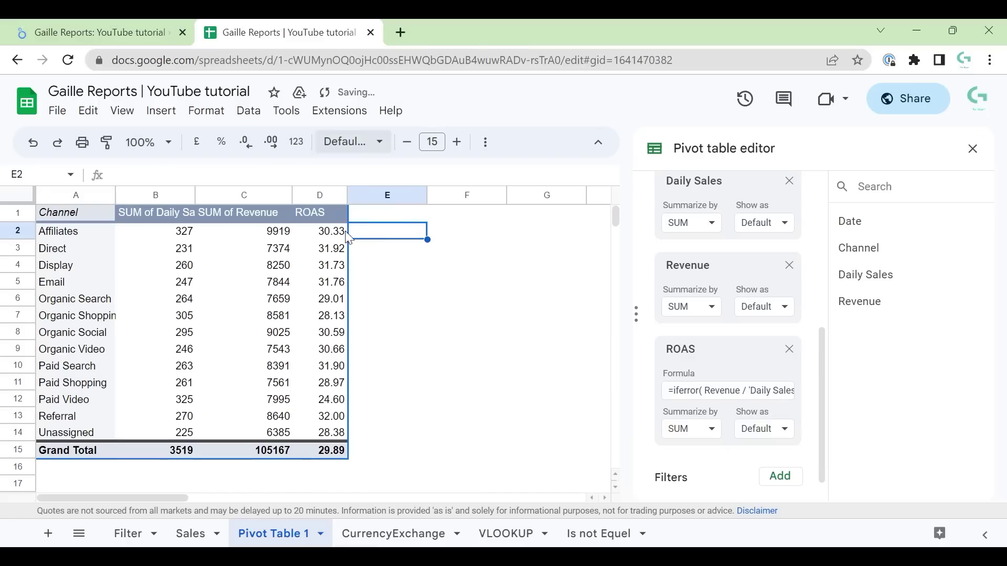
click(334, 232)
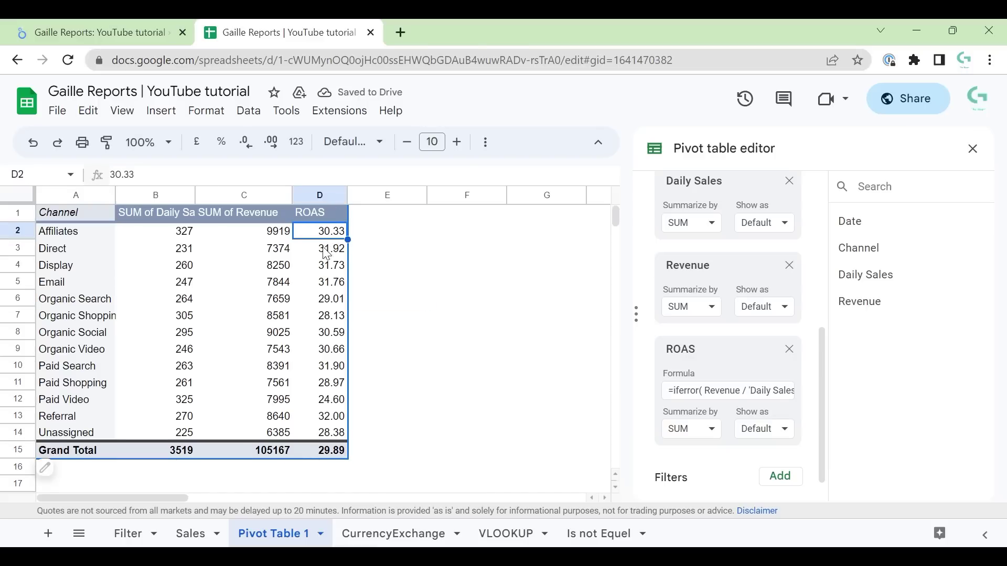